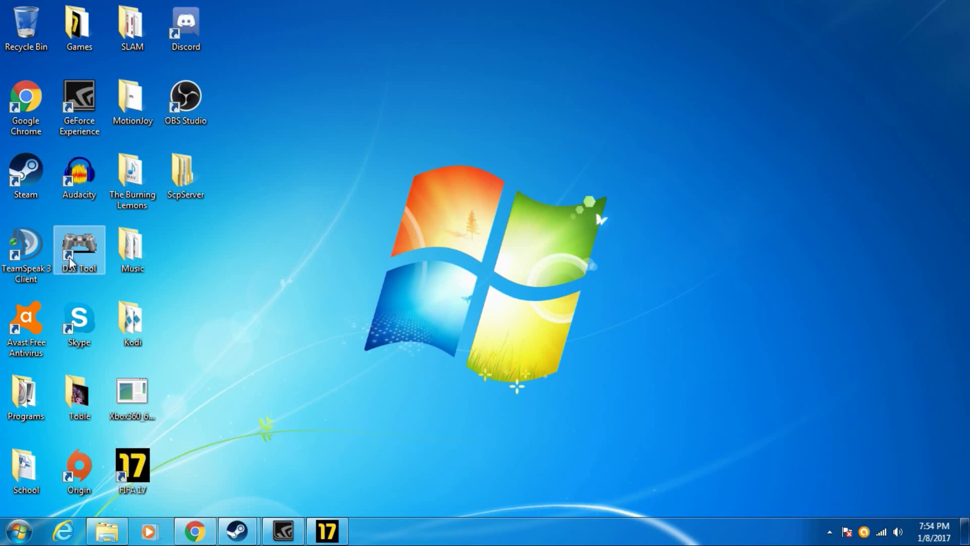
- Launch the DS3 Tool and position it next to the FIFA 17 launcher
double_click(81, 248)
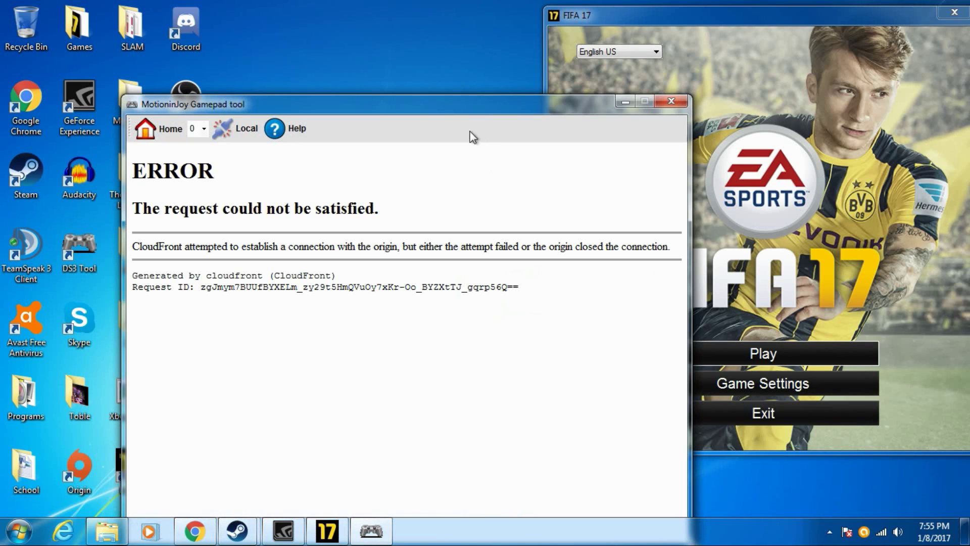
left_click_drag(494, 97, 550, 41)
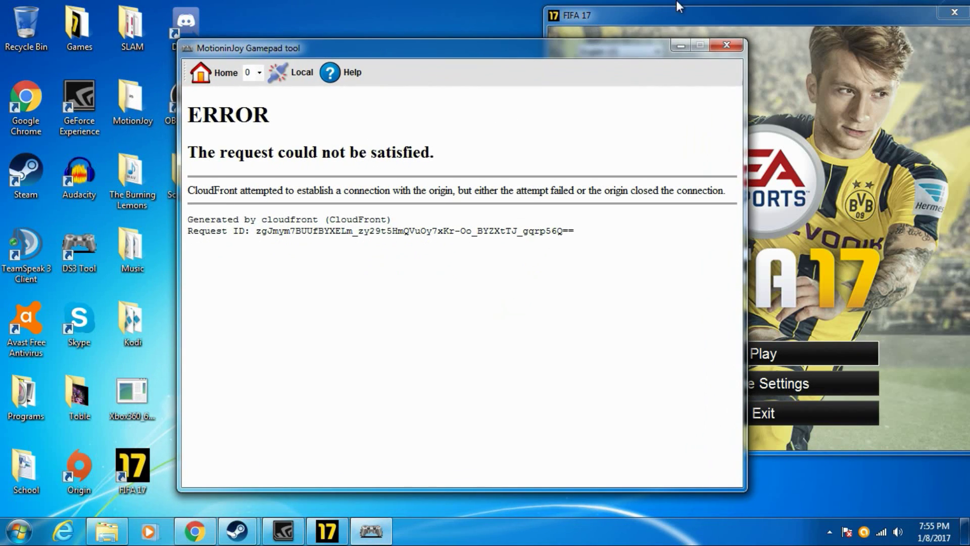
left_click_drag(728, 21, 821, 25)
left_click(474, 44)
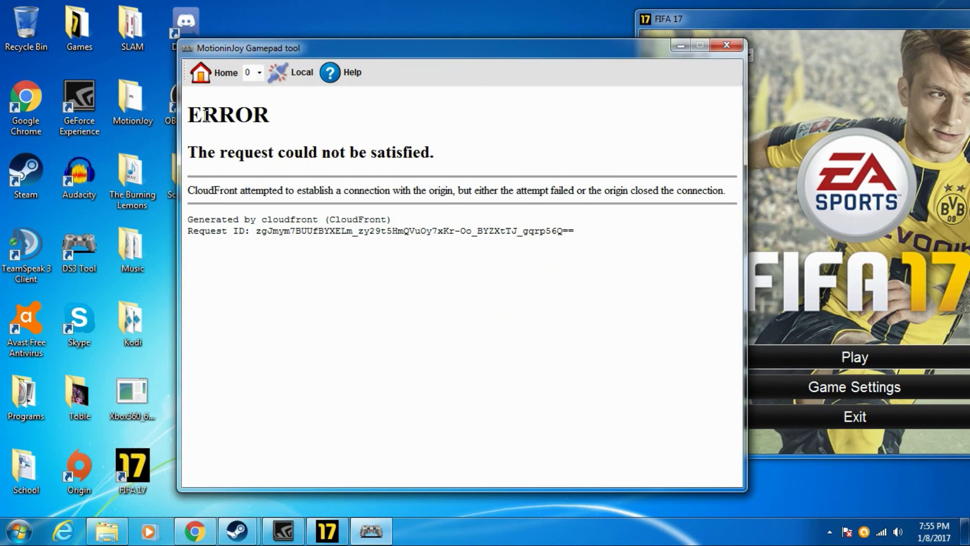
- Highlight parts of the CloudFront 'could not be satisfied' error text, then clear the selection
left_click_drag(219, 113, 269, 114)
left_click_drag(276, 157, 432, 156)
left_click(408, 206)
left_click_drag(297, 189, 570, 202)
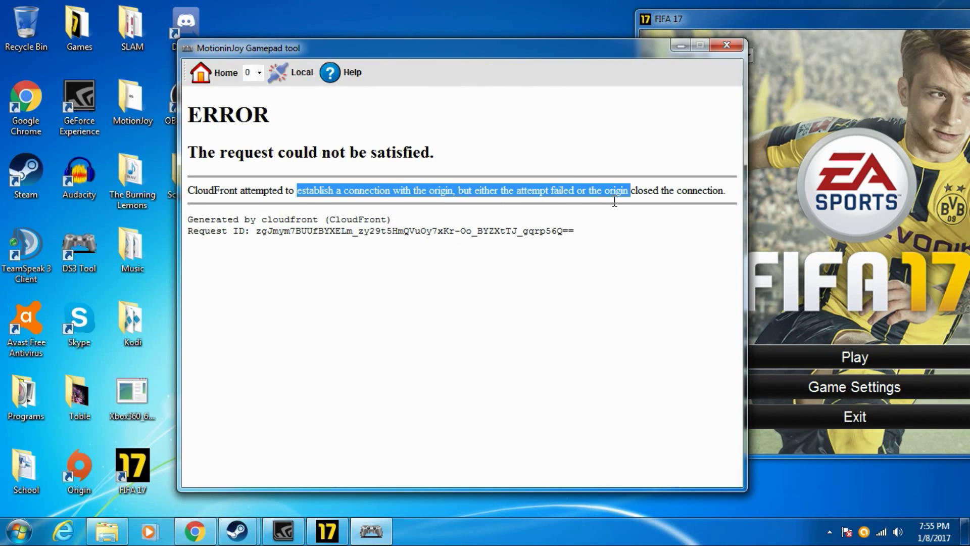
left_click_drag(188, 190, 297, 190)
left_click(297, 322)
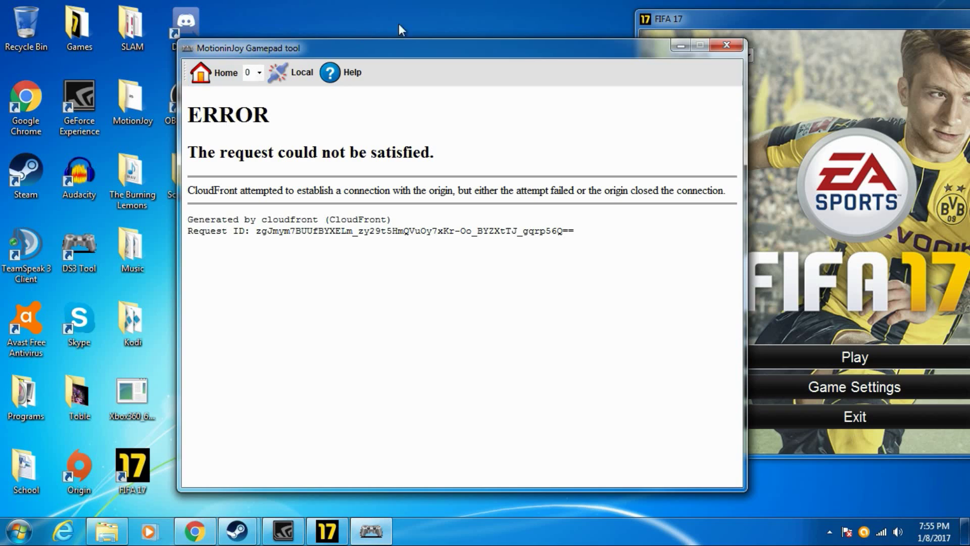
- Review the Local controller configuration and connected-controllers list, then close the tool
left_click(290, 73)
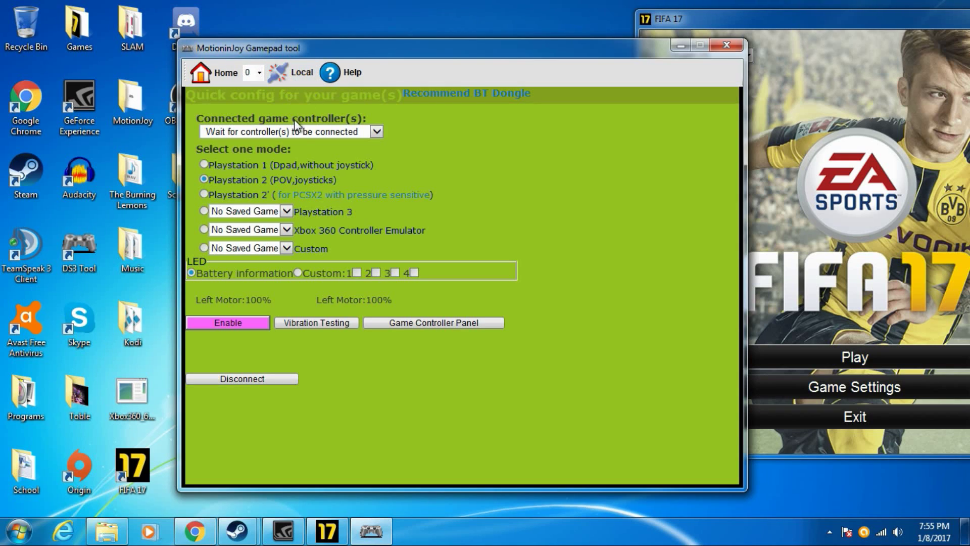
left_click(377, 132)
left_click(731, 48)
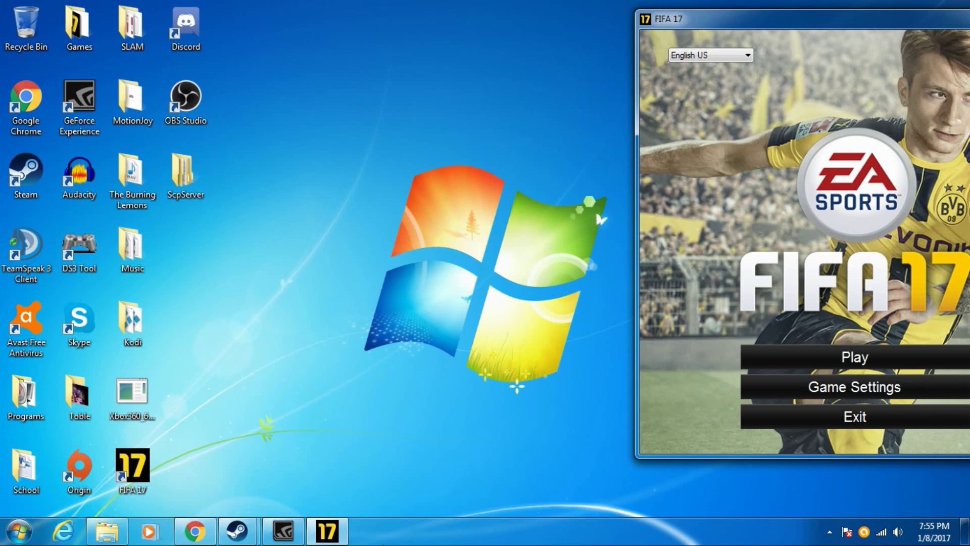
- Start downloading SCP driver version 1.2.0.160 from the PCSX2 forum thread
left_click(184, 532)
scroll(447, 171, "up", 3)
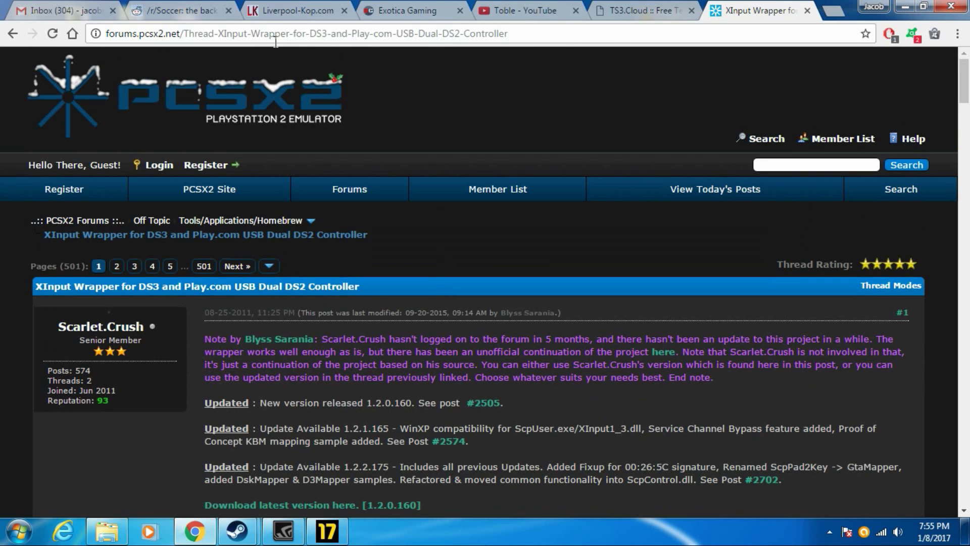
scroll(531, 153, "down", 3)
scroll(462, 183, "up", 3)
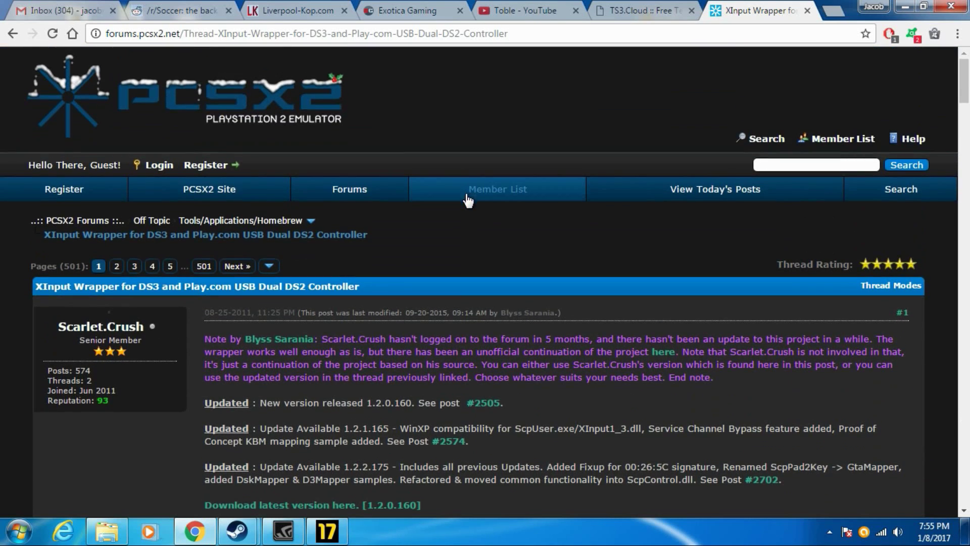
scroll(497, 189, "down", 2)
scroll(455, 303, "down", 1)
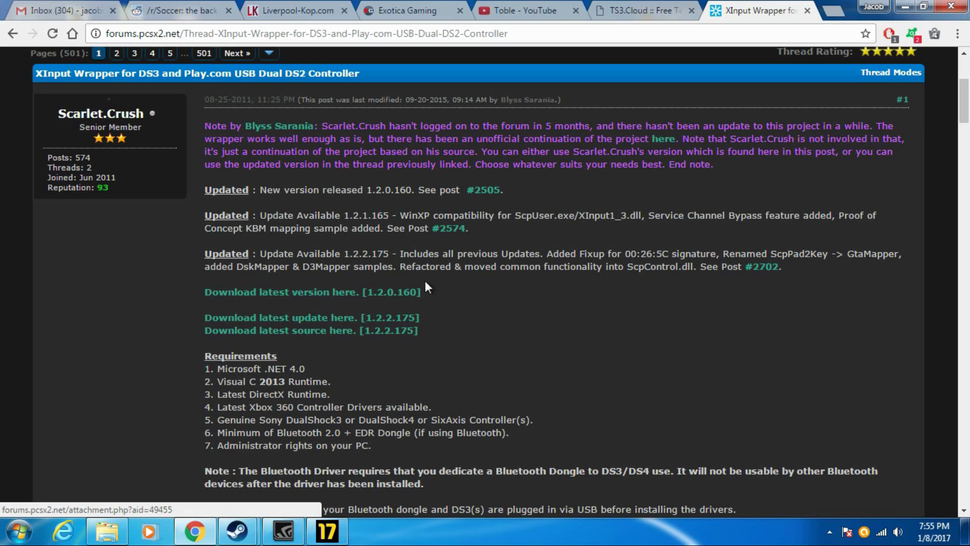
left_click_drag(425, 292, 204, 285)
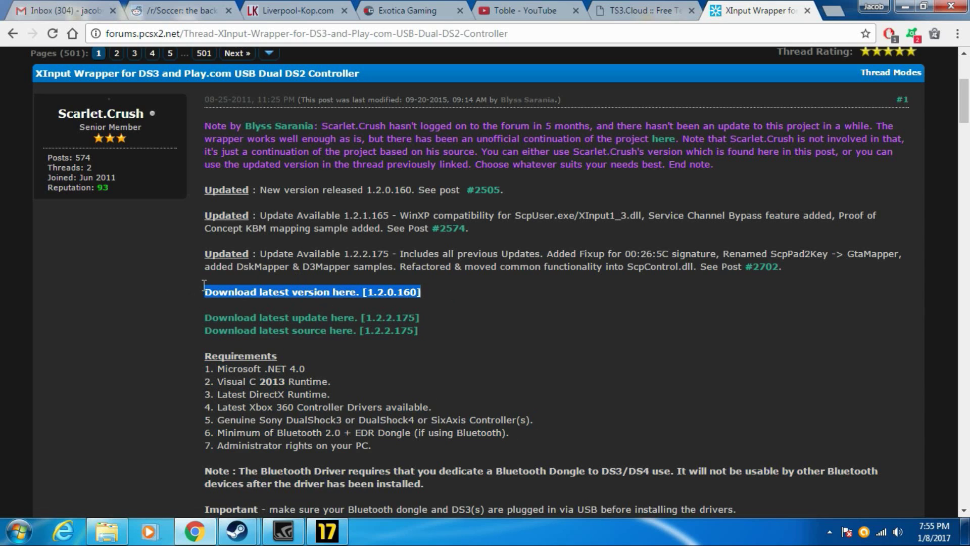
left_click(367, 286)
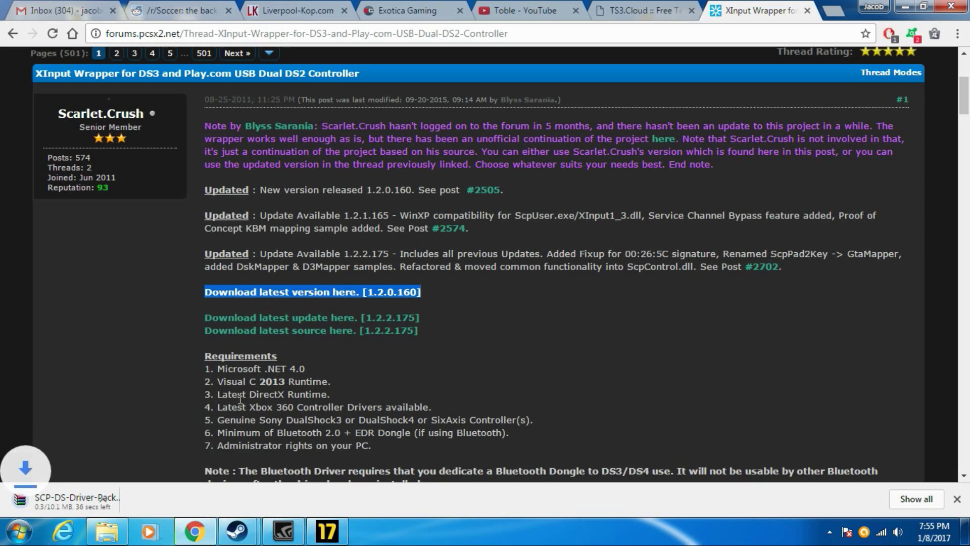
- Cancel the driver download and minimize the browser to reveal the desktop
left_click(147, 500)
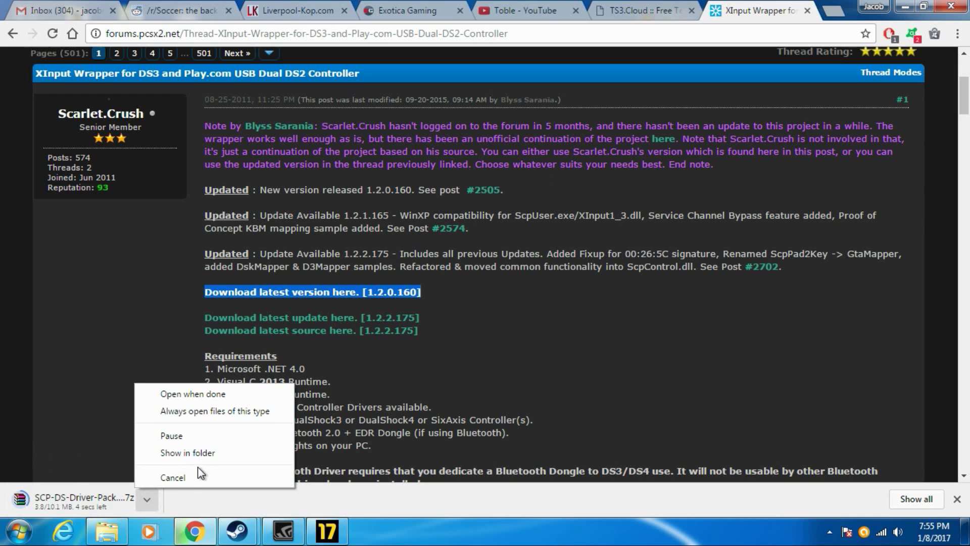
left_click(190, 477)
scroll(588, 283, "up", 2)
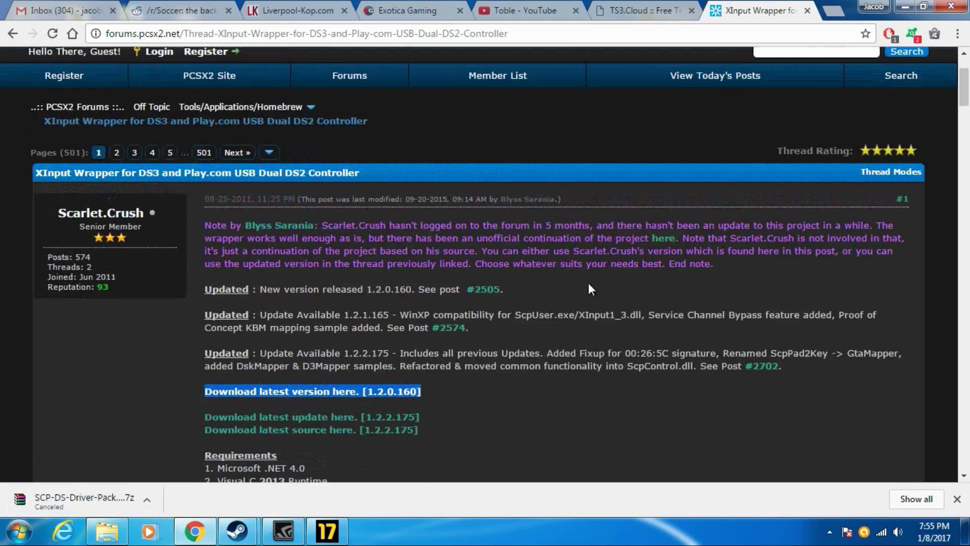
scroll(644, 287, "down", 2)
left_click(644, 287)
scroll(644, 294, "up", 3)
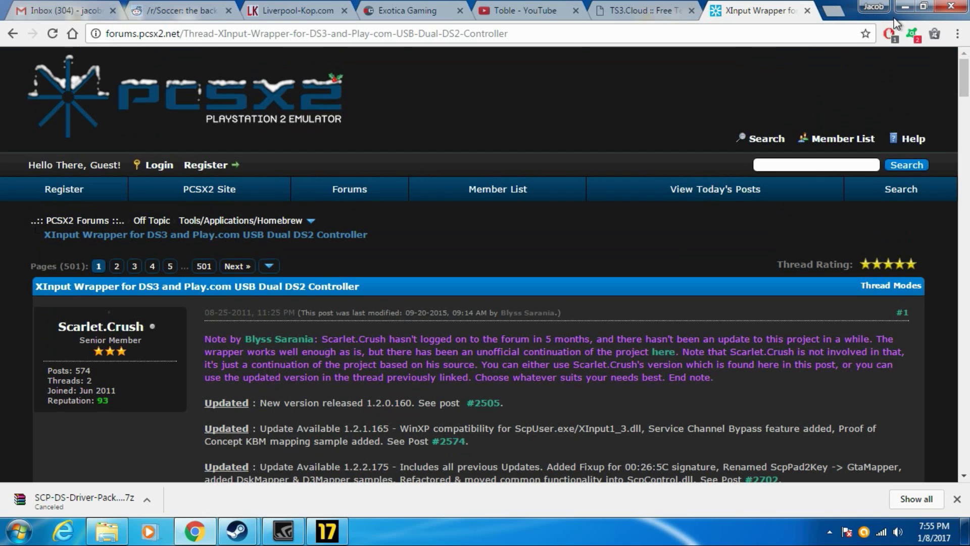
left_click(901, 6)
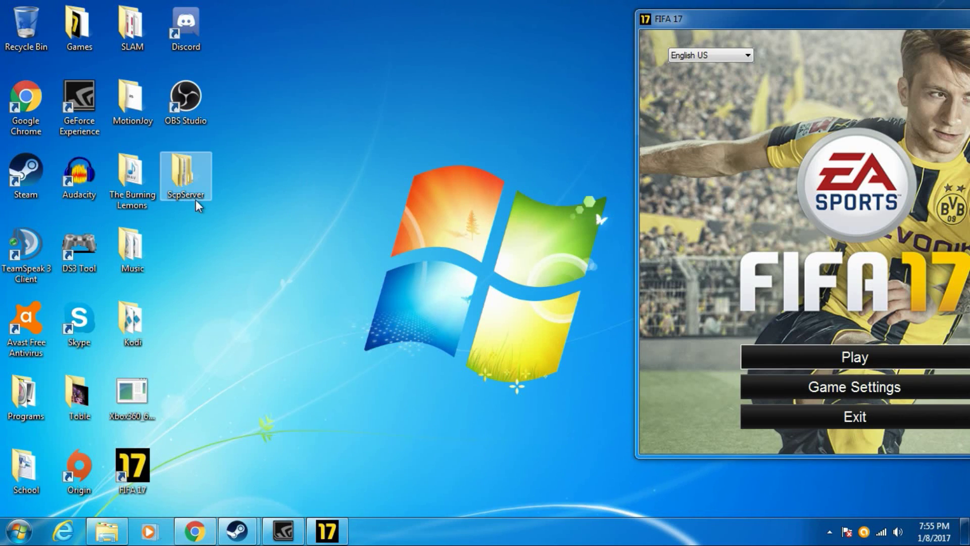
- Run ScpDriver from the ScpServer\bin folder to bring up its permission prompt
left_click(185, 180)
double_click(188, 176)
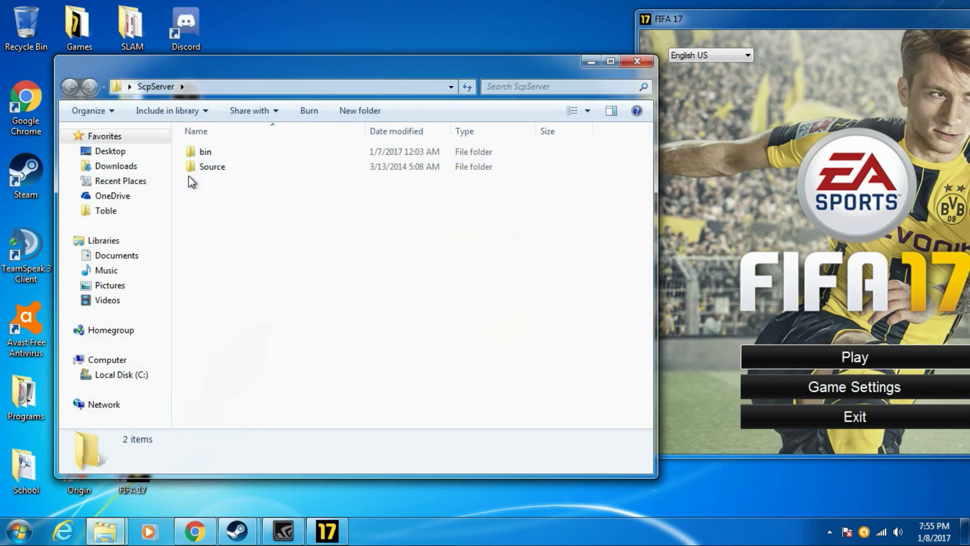
double_click(265, 158)
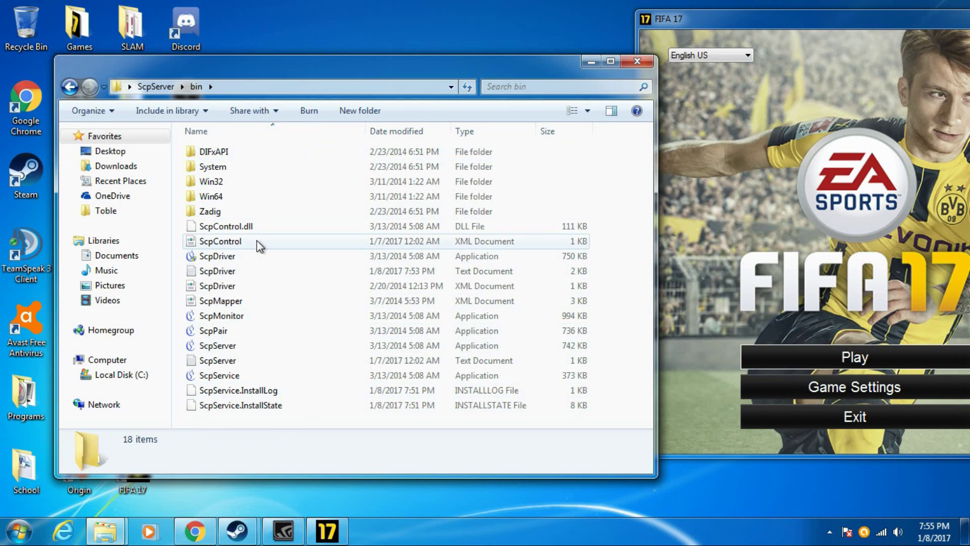
double_click(231, 258)
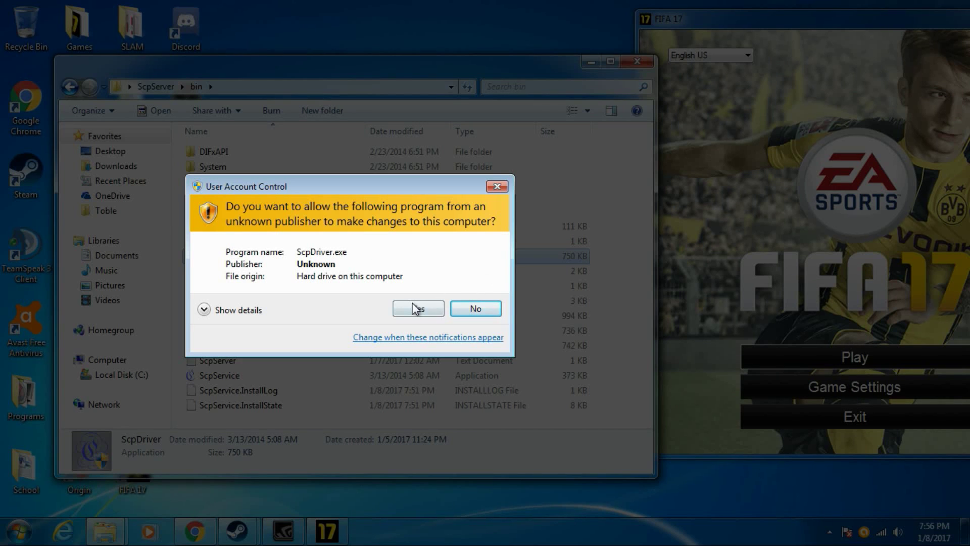
- Allow ScpDriver.exe, install the driver without the Bluetooth component, and hide the installer
left_click(416, 308)
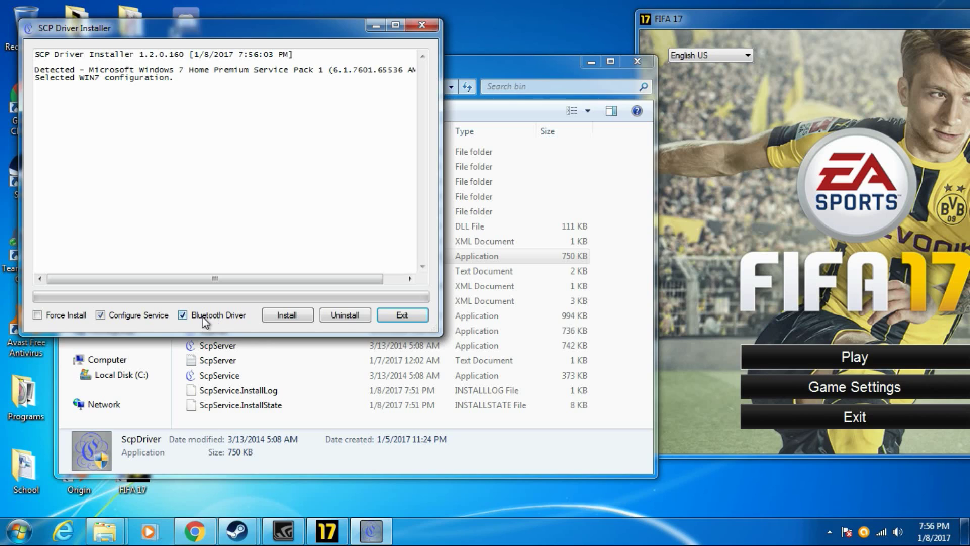
left_click(203, 316)
left_click(290, 319)
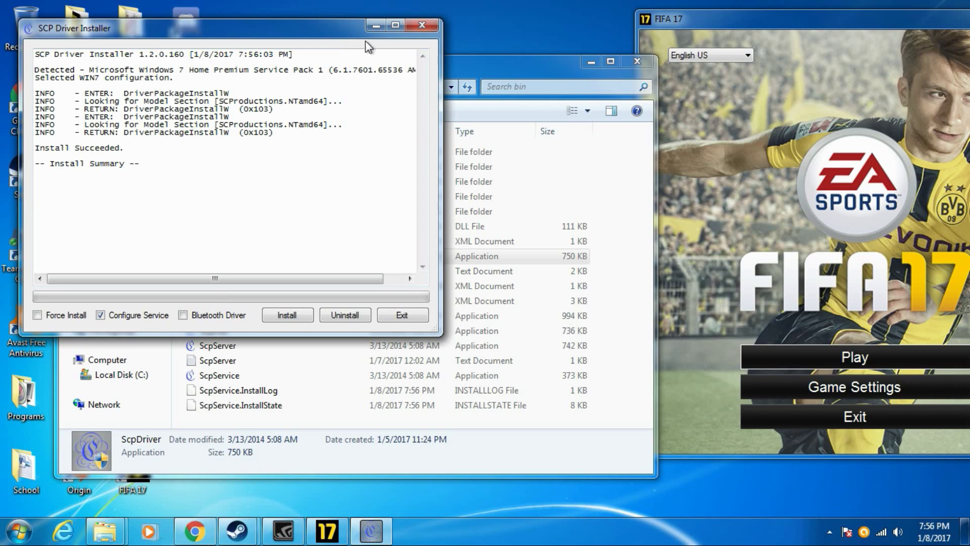
left_click(377, 26)
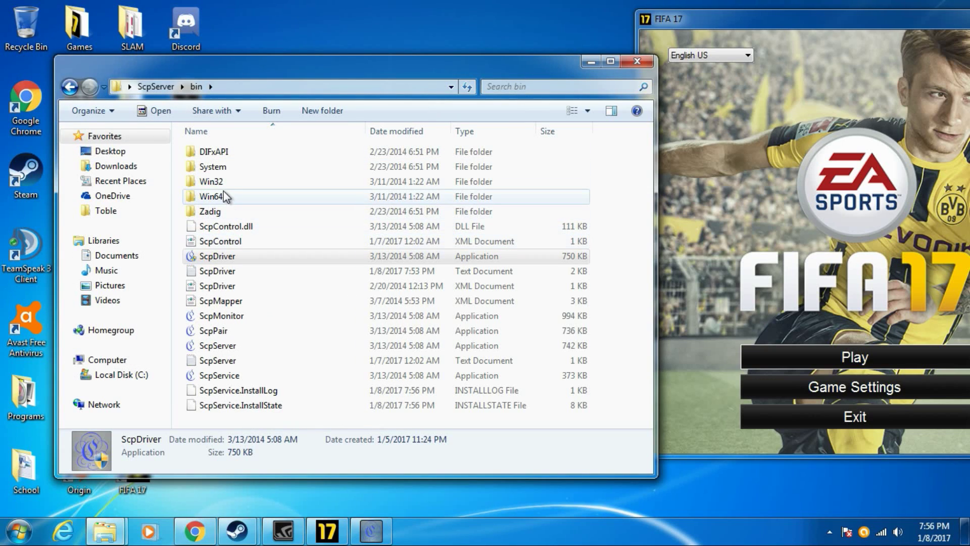
- Run SCPUser from the Win64 folder, confirm Controller 1: Connected, and close the tester
double_click(224, 199)
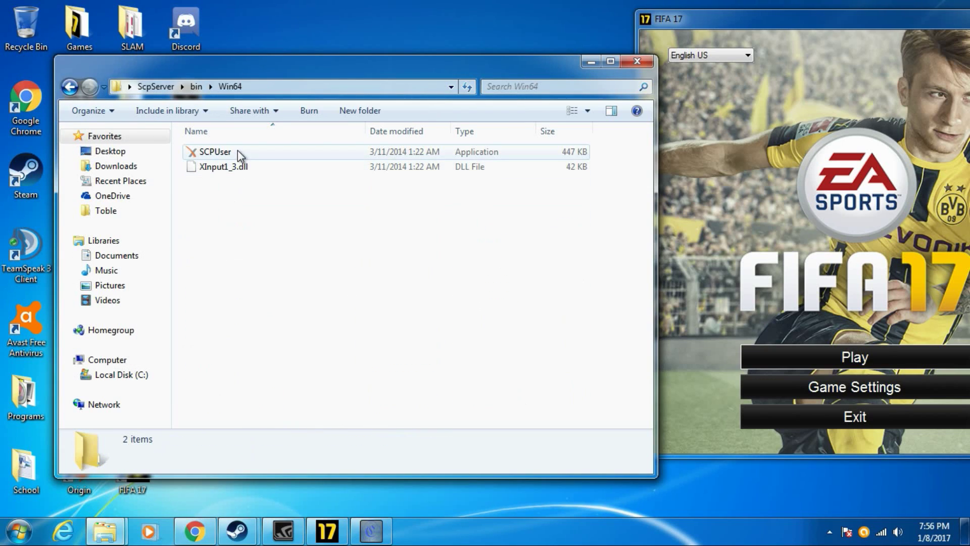
double_click(237, 150)
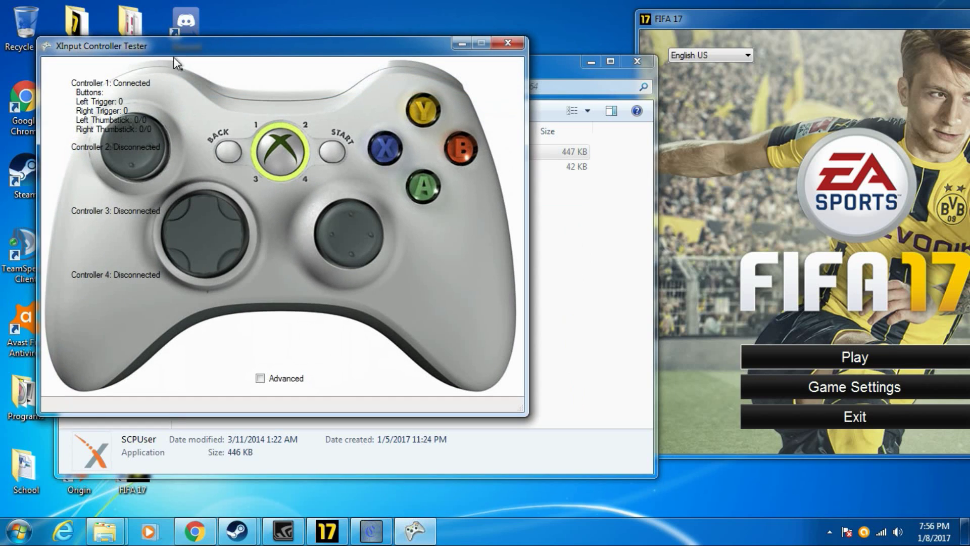
left_click_drag(173, 58, 368, 38)
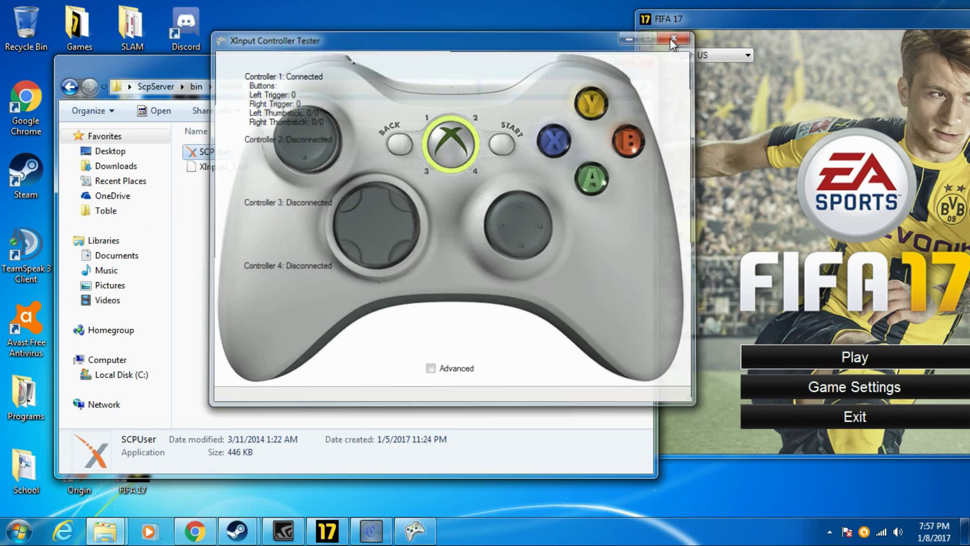
left_click(670, 37)
left_click(734, 24)
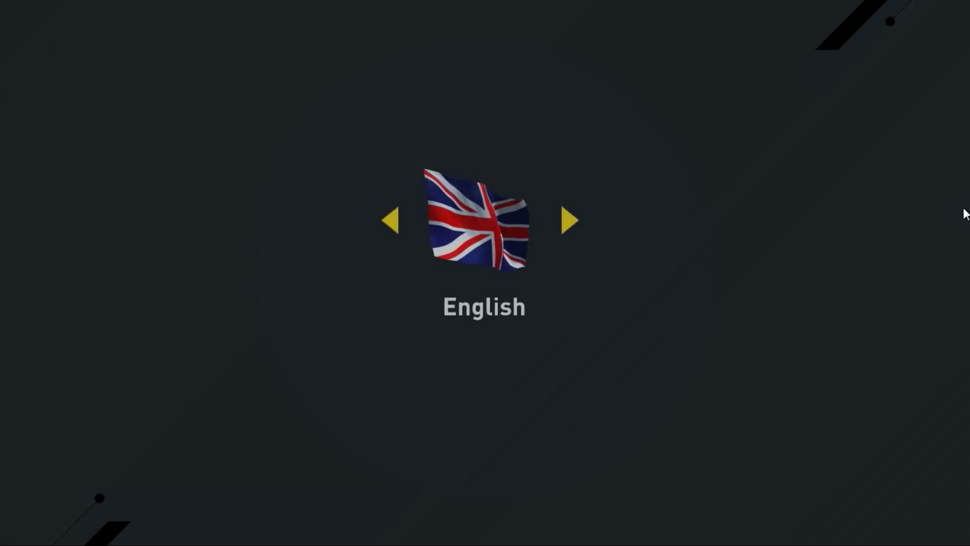
- Select English as the FIFA 17 game language
key("Right")
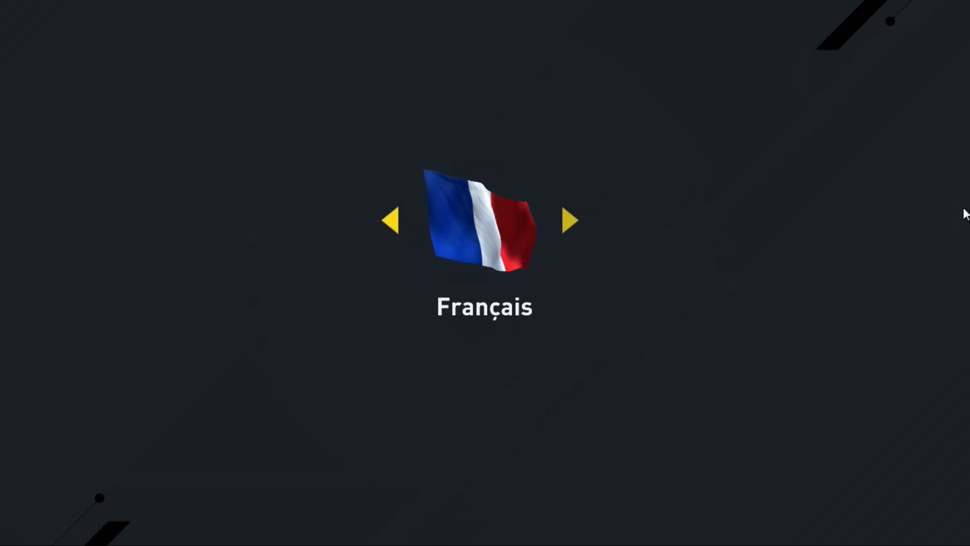
key("Left")
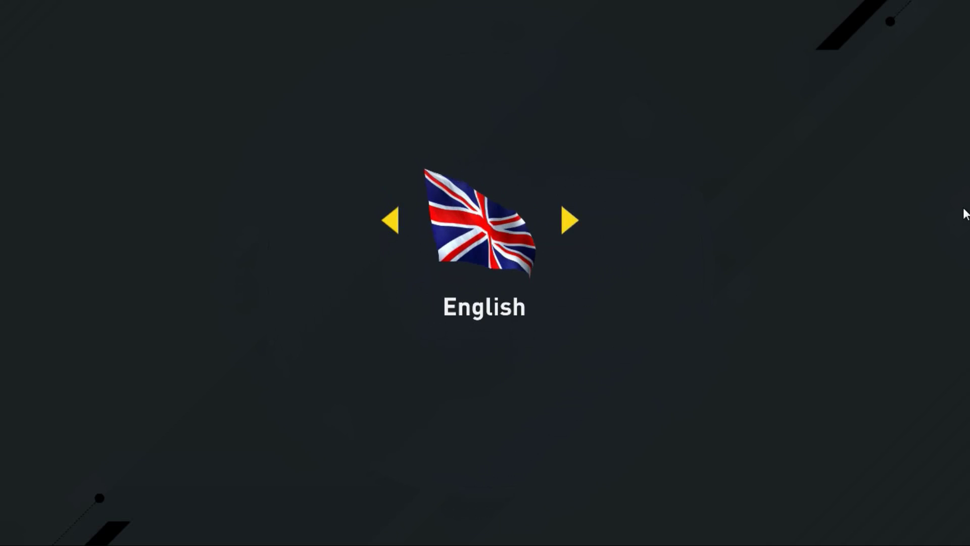
key("Return")
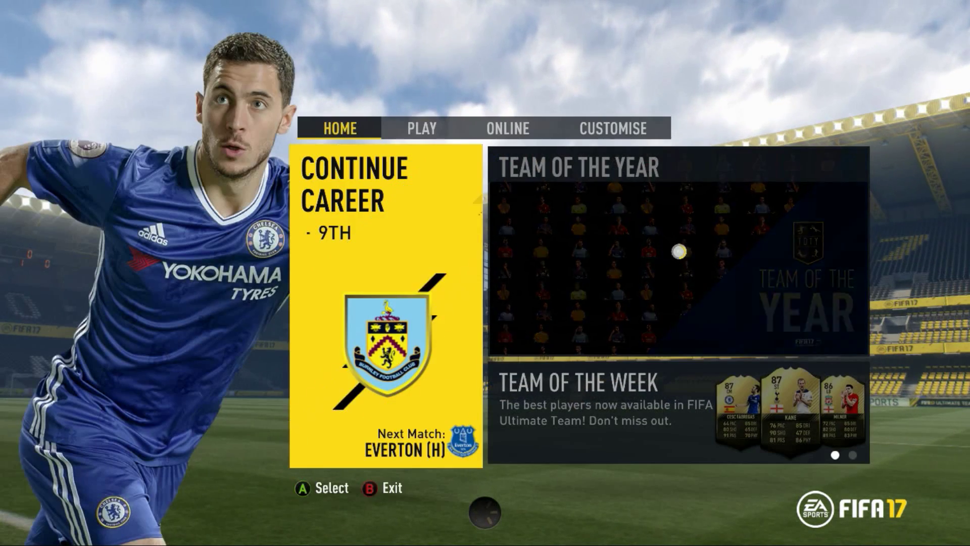
- Browse the Home tiles, then the Play tiles such as Kick Off, Tournaments and Ultimate Team
key("Right")
key("Down")
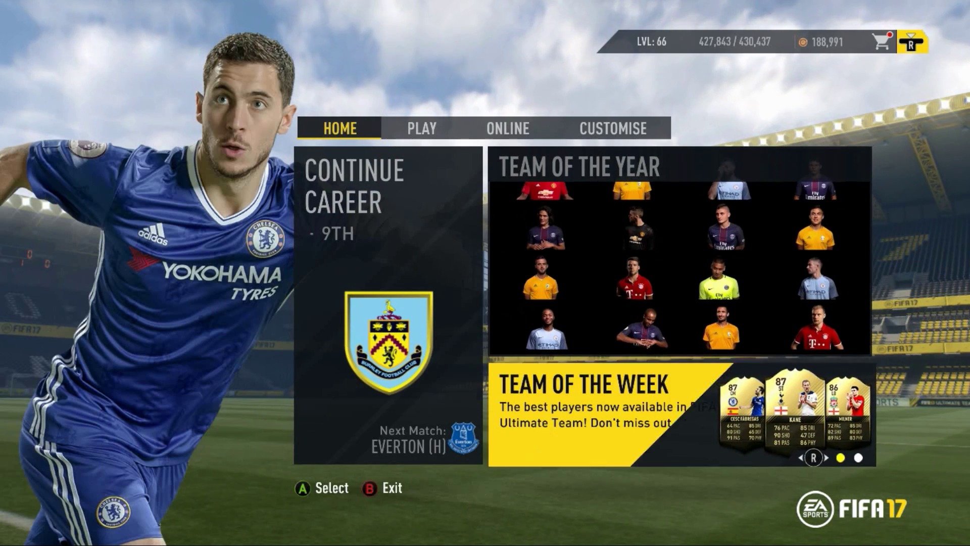
key("Left")
key("Right")
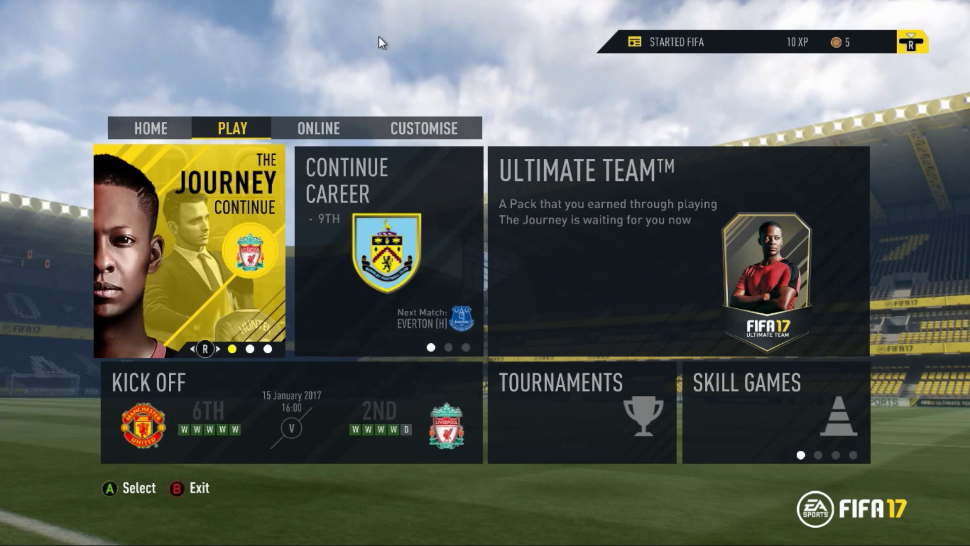
key("Right")
key("Left")
key("Down")
key("Right")
key("Up")
- Browse the Online page's Seasons and Co-op Seasons, then move on to Customise
key("Right")
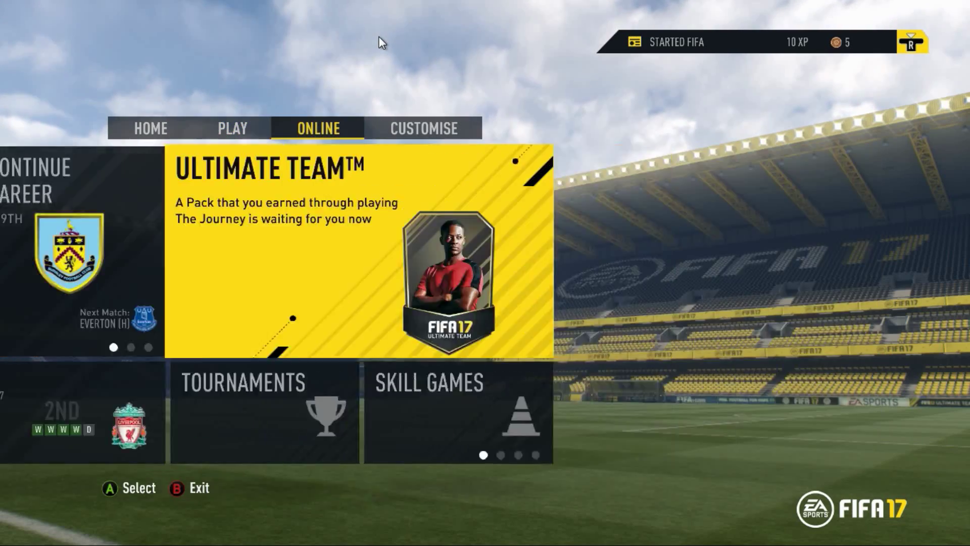
key("Down")
key("Up")
key("Left")
key("Right")
key("Right")
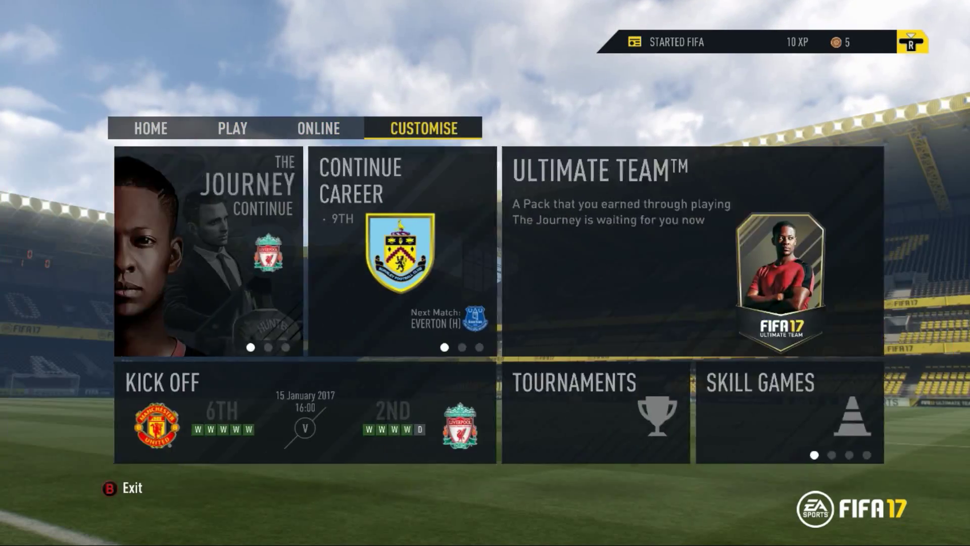
- Quit FIFA 17 by confirming Yes - Quit
key("Escape")
key("Down")
key("Escape")
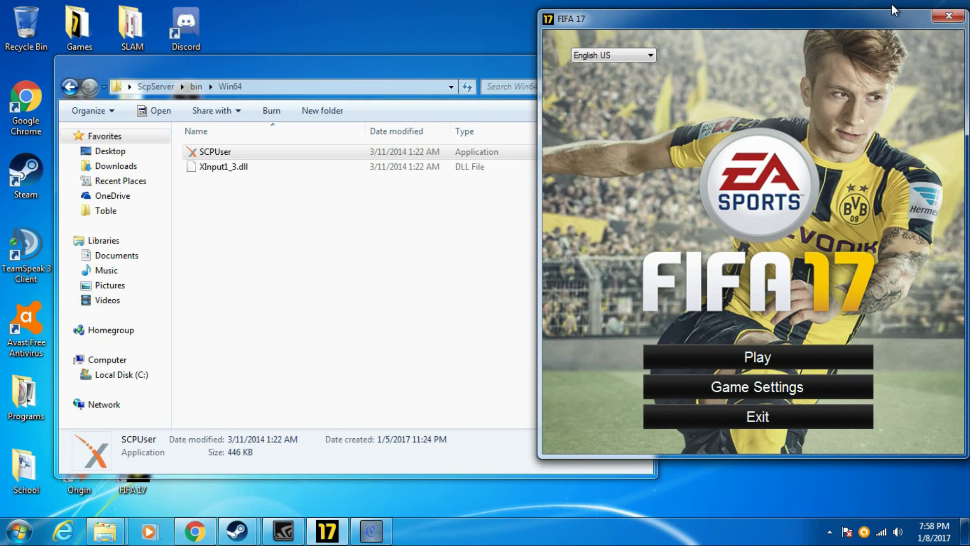
- Minimize the Win64 Explorer window, then reopen and close the MotioninJoy DS3 Tool
left_click(350, 61)
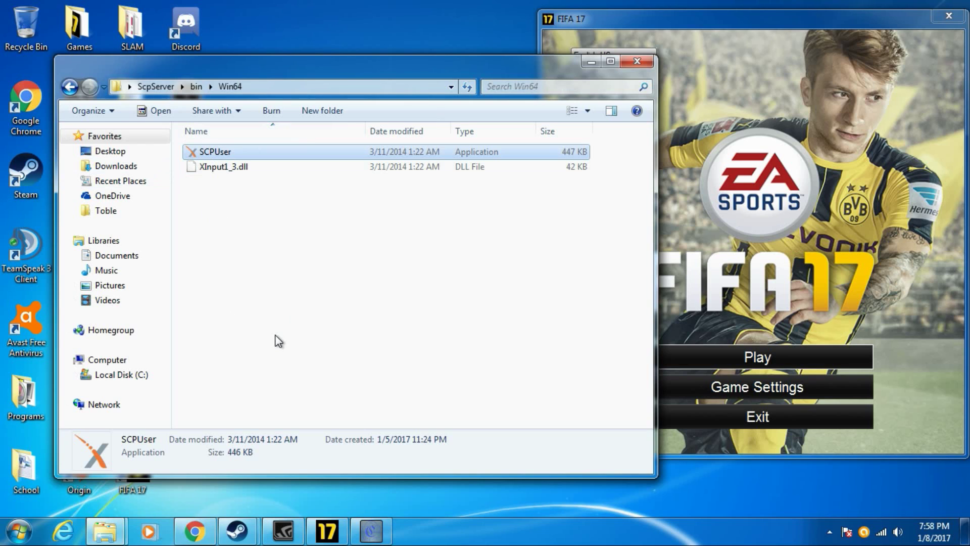
left_click(592, 61)
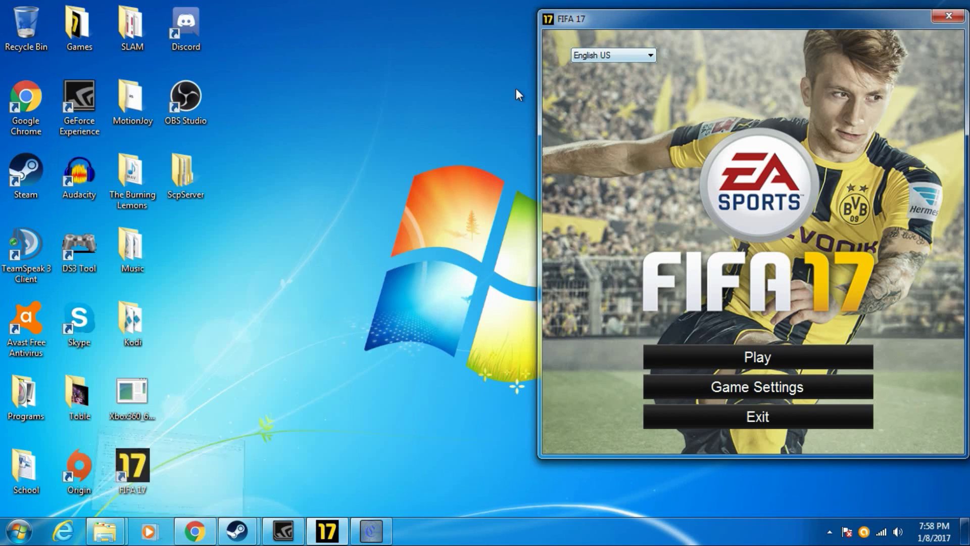
double_click(79, 258)
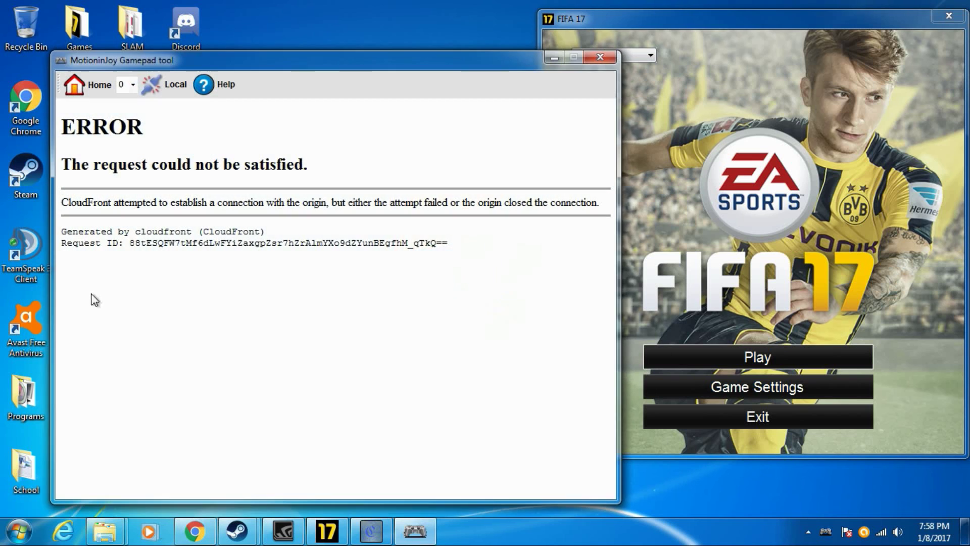
left_click_drag(287, 71, 508, 67)
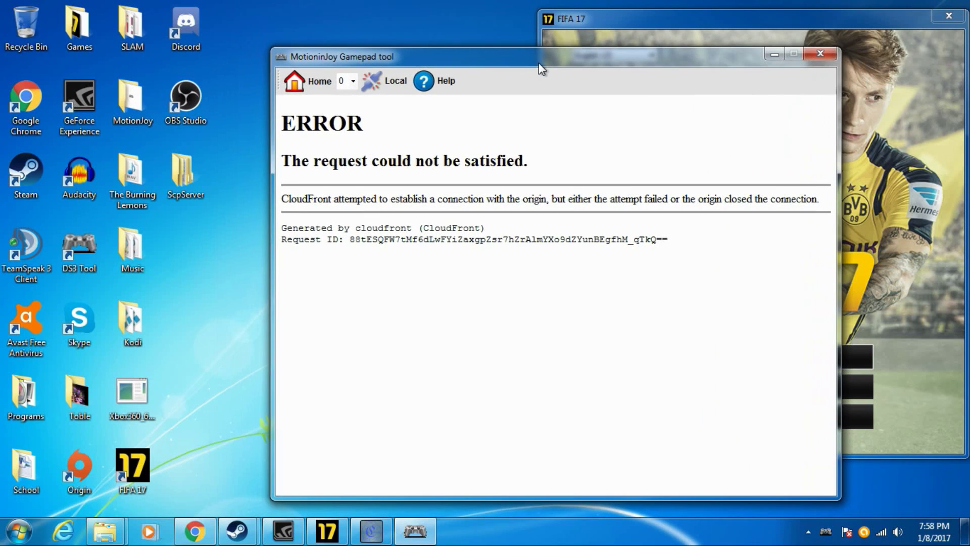
left_click(821, 53)
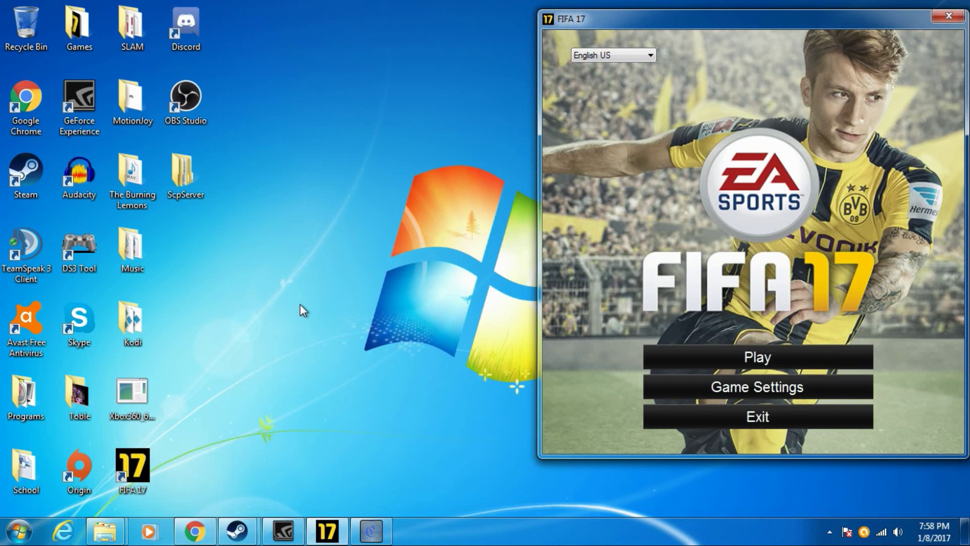